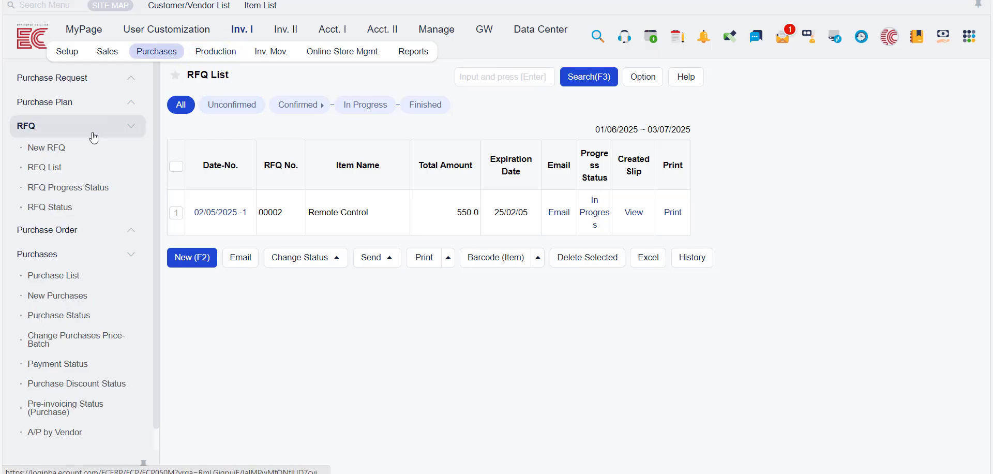
- Open the Remote Control RFQ dated 02/05/2025 from the RFQ List and save it
click(215, 213)
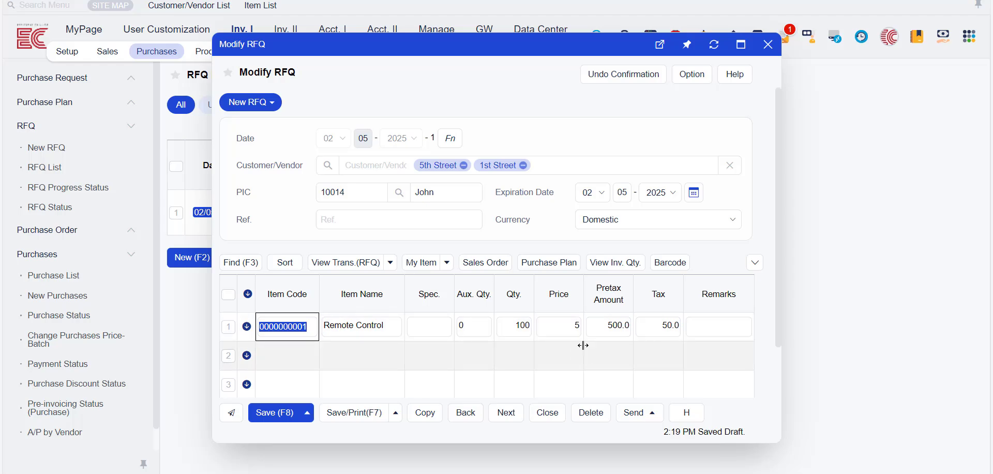
click(267, 413)
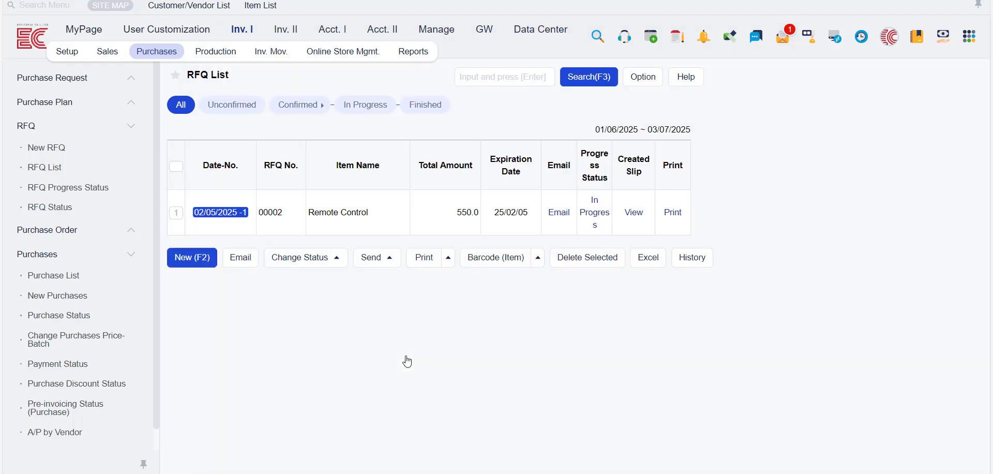
- Open the email sending form for the Remote Control RFQ, review its recipient information and close the form
click(176, 213)
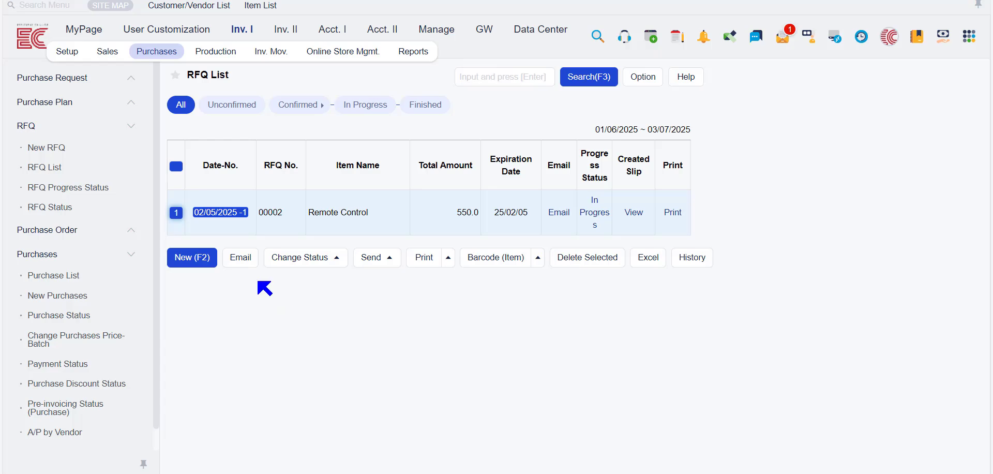
click(241, 258)
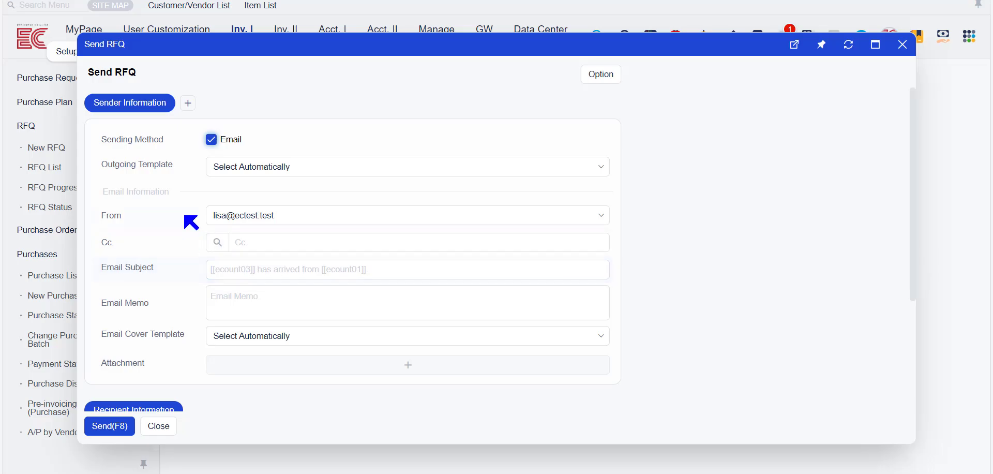
scroll(191, 243, down, 3)
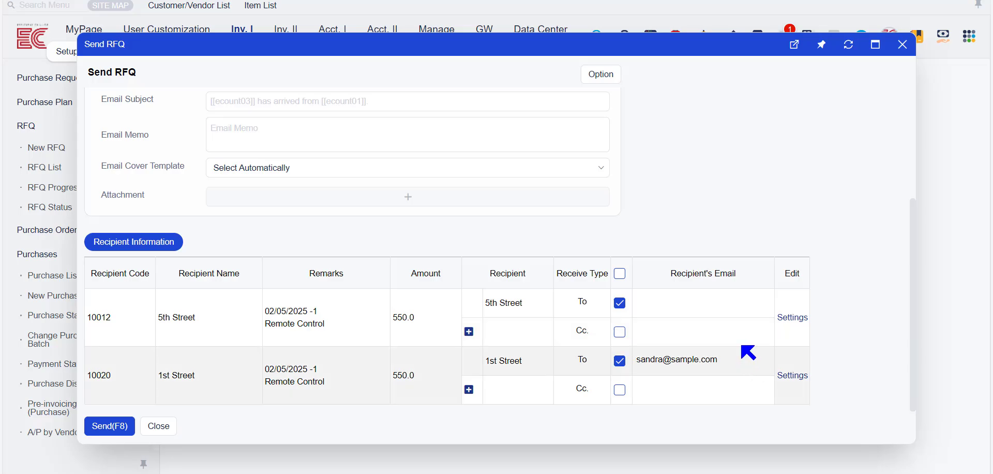
click(902, 44)
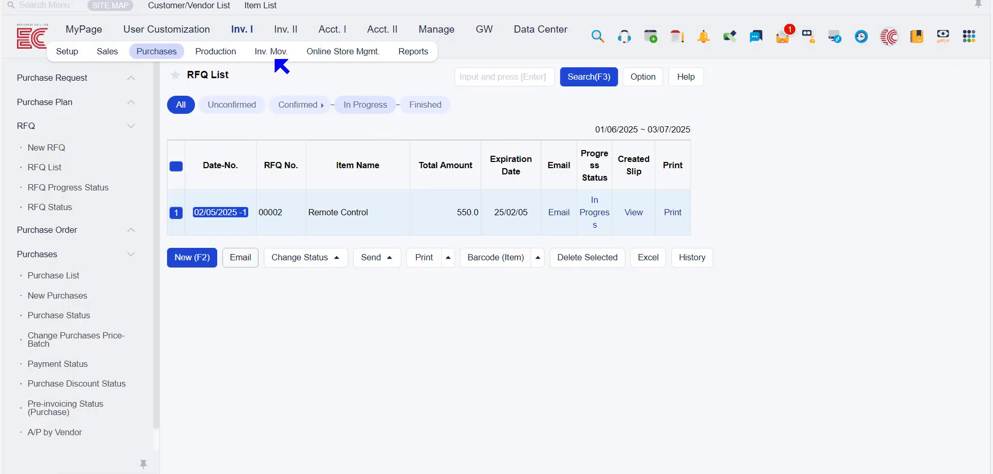
- Check 1st Street's registered email in the Customer/Vendor List and its recipient email field in the Send RFQ form
click(74, 58)
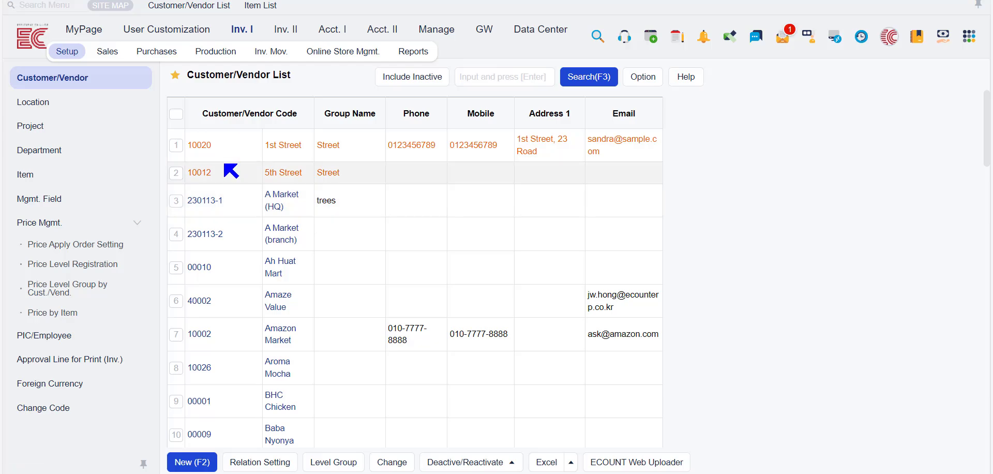
click(203, 145)
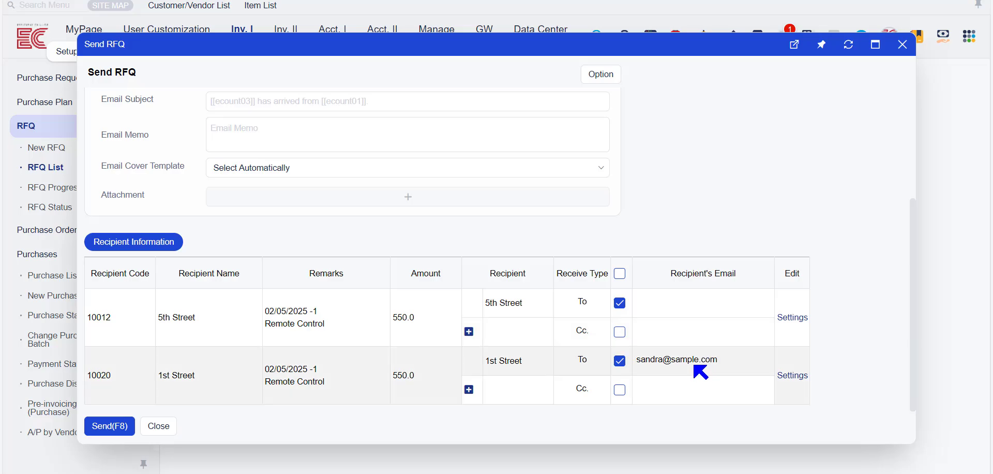
click(701, 371)
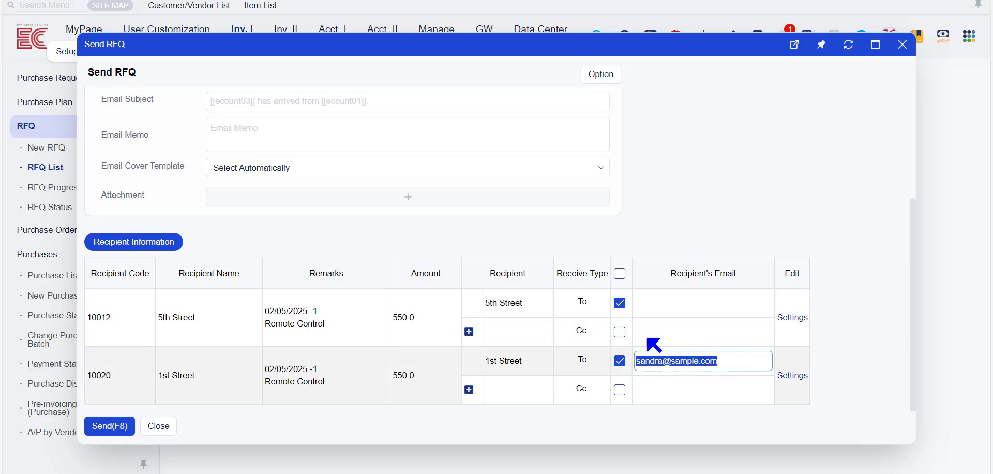
click(702, 221)
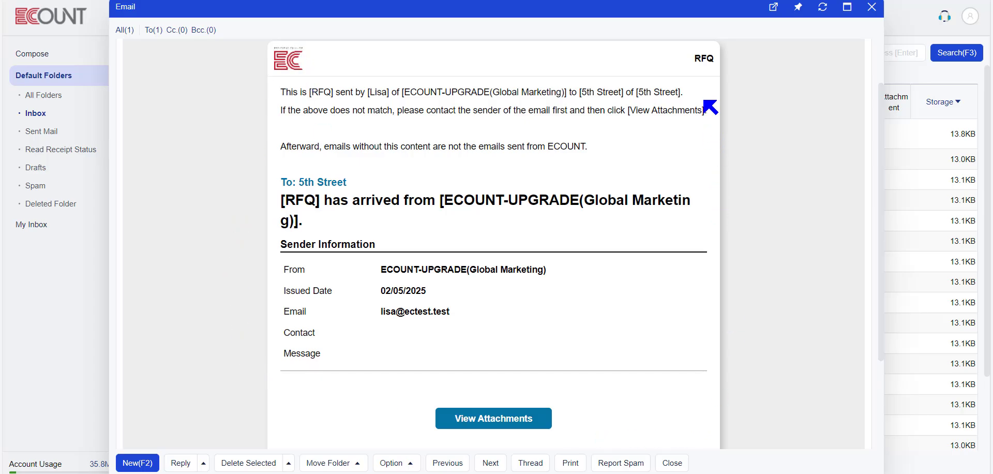
- Open the request attached to 5th Street's RFQ email and quote a price of 100 for the Remote Control
scroll(709, 105, down, 3)
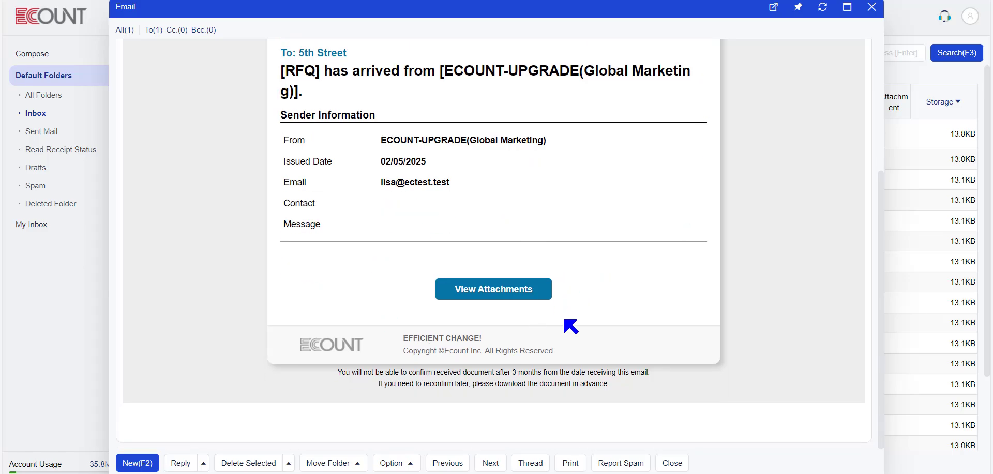
click(493, 289)
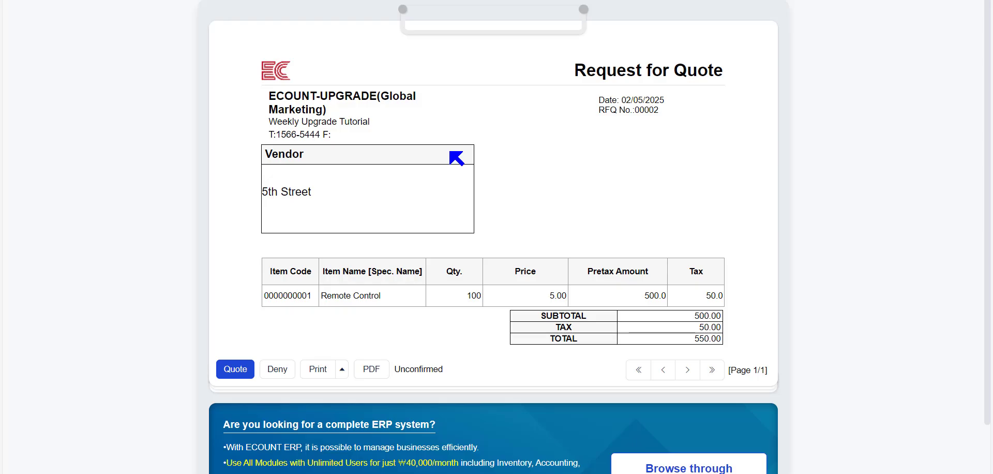
click(236, 376)
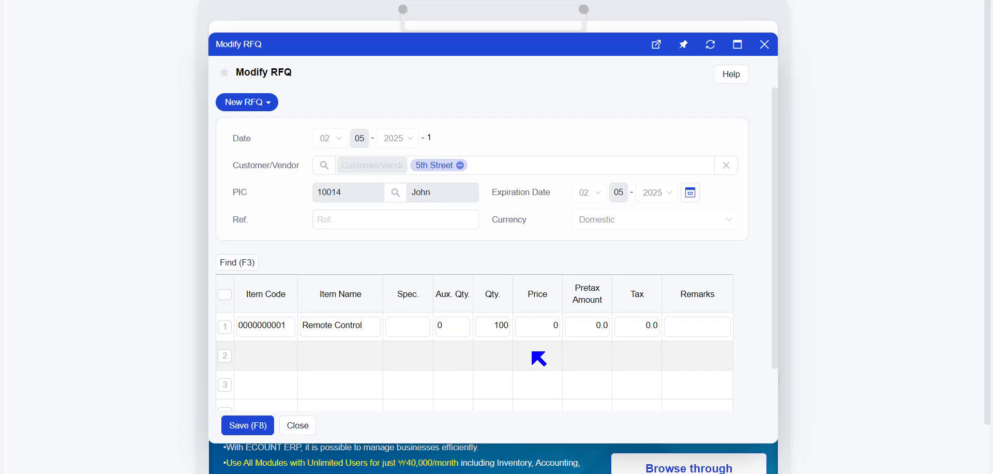
click(536, 330)
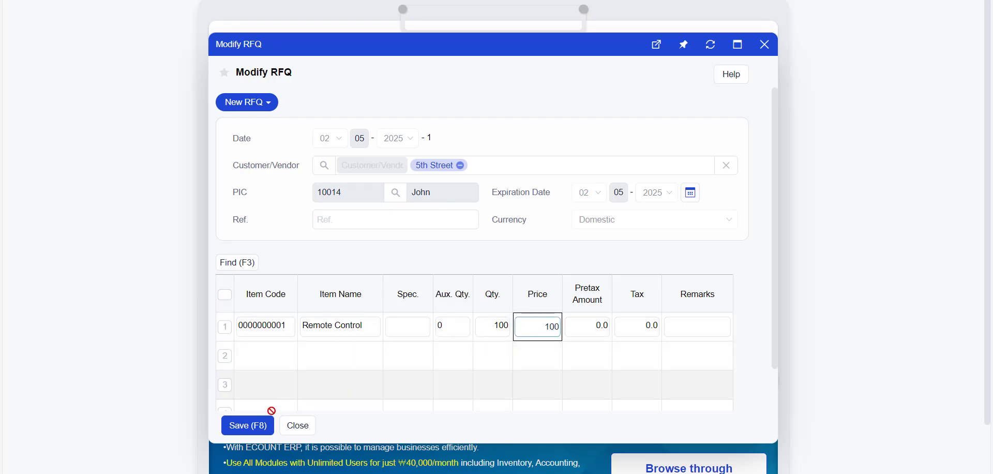
click(248, 425)
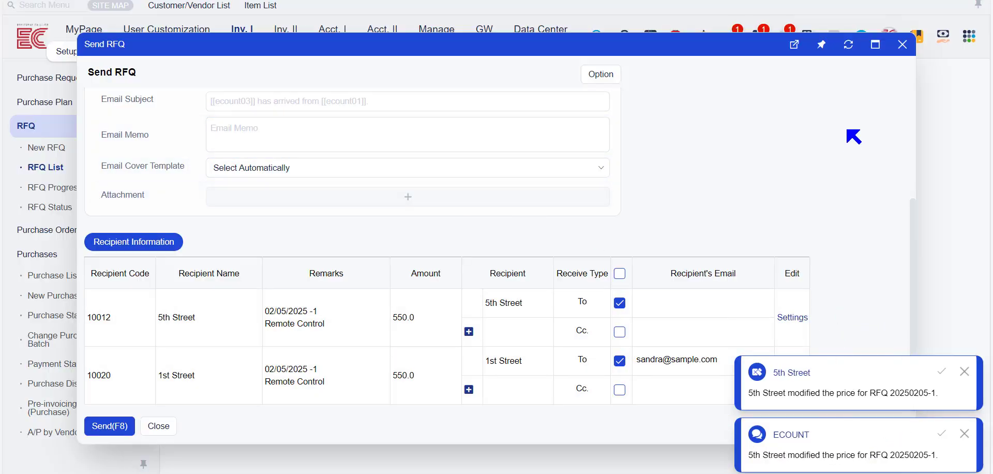
- Close the Send RFQ form and mark both price-modification notifications as read
click(900, 51)
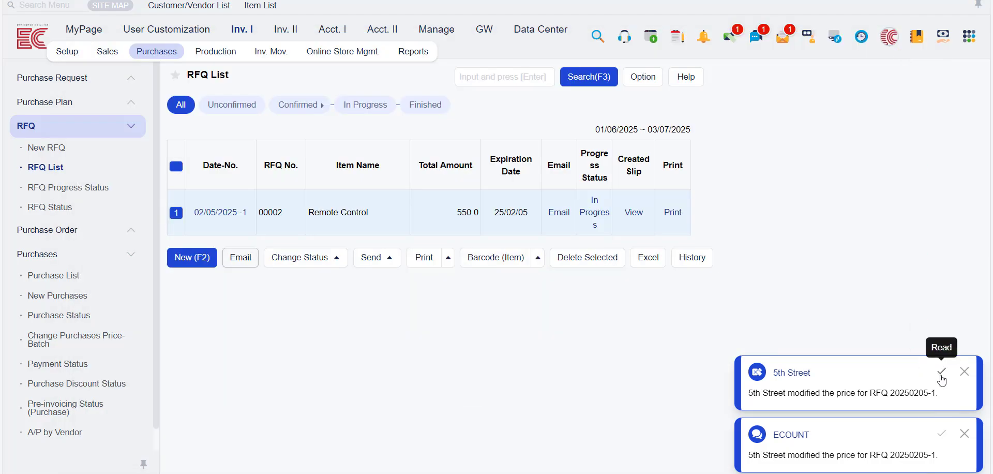
click(941, 371)
click(942, 436)
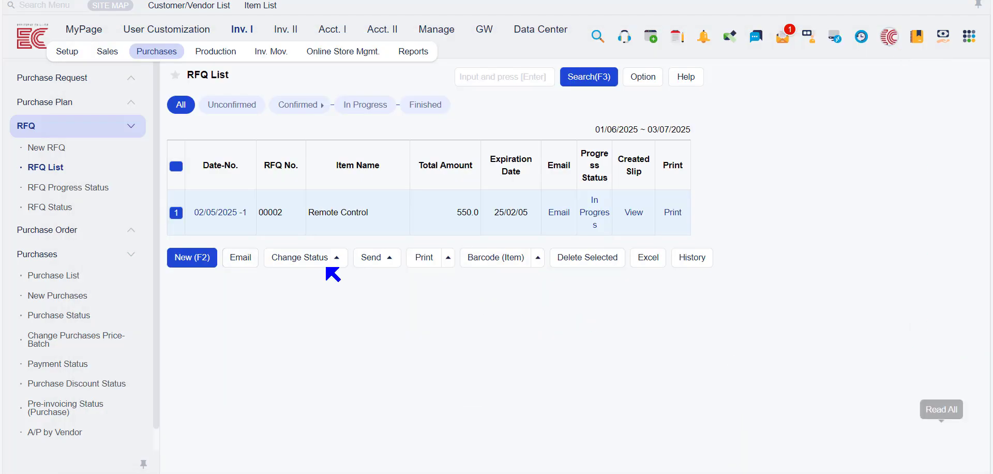
- Open the Remote Control RFQ's price comparison from RFQ Progress Status and manually set 1st Street's received price to 50
click(72, 189)
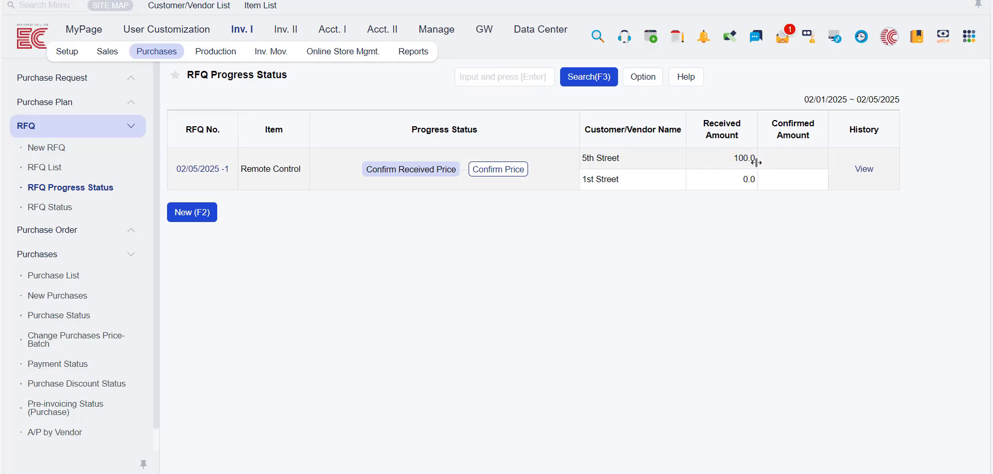
click(410, 171)
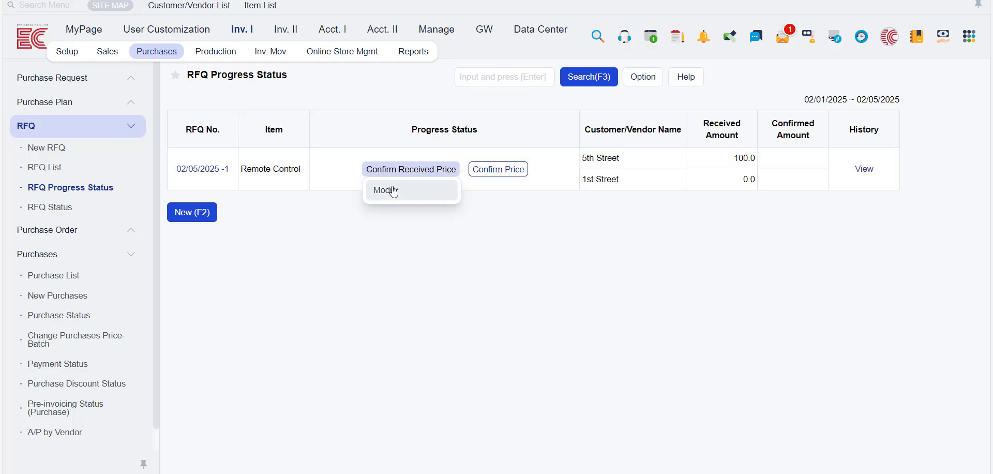
click(409, 192)
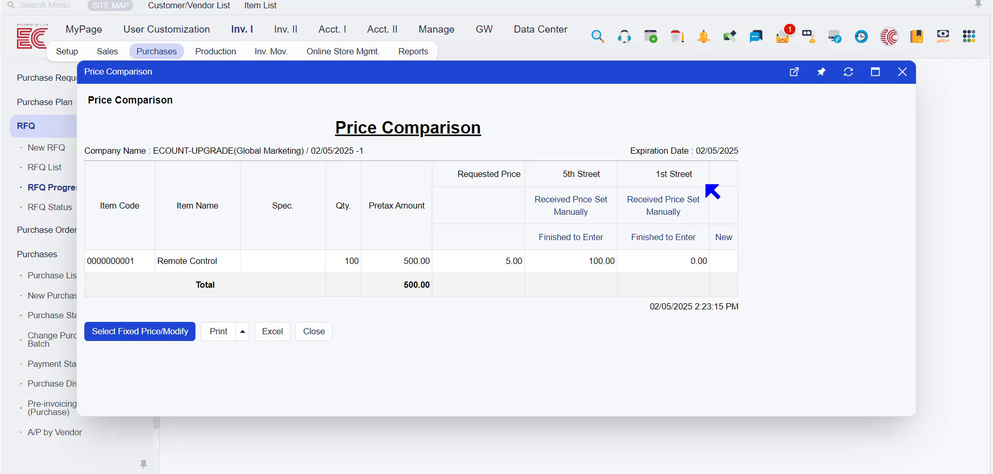
click(663, 212)
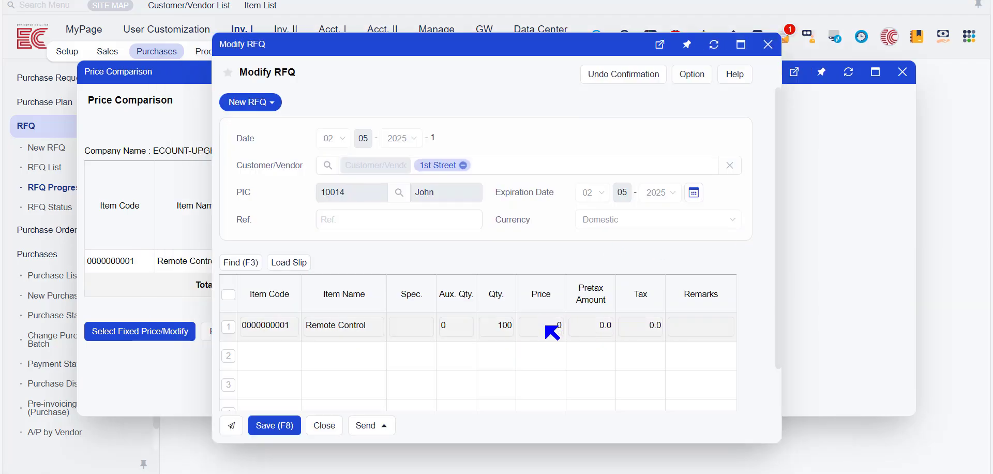
click(547, 326)
text(50)
click(472, 253)
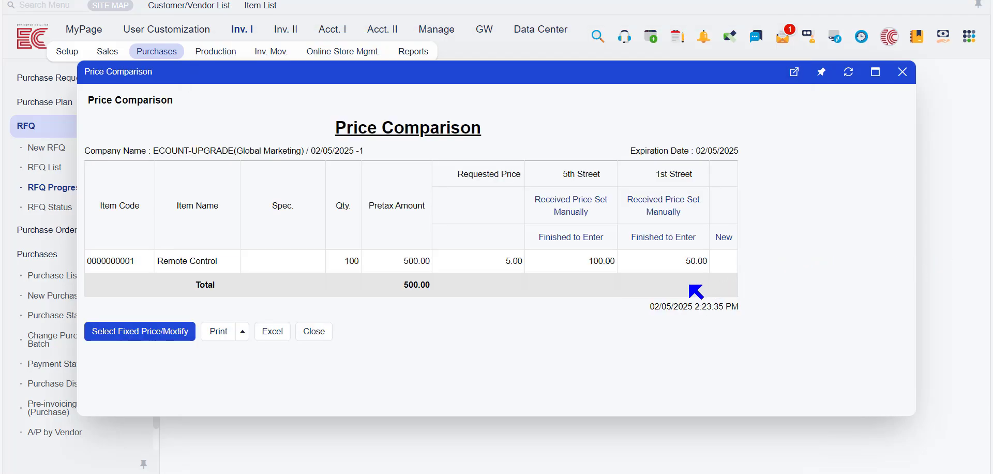
- Mark 5th Street's price entry as finished and confirm 1st Street's price as the fixed price for the Remote Control
click(557, 239)
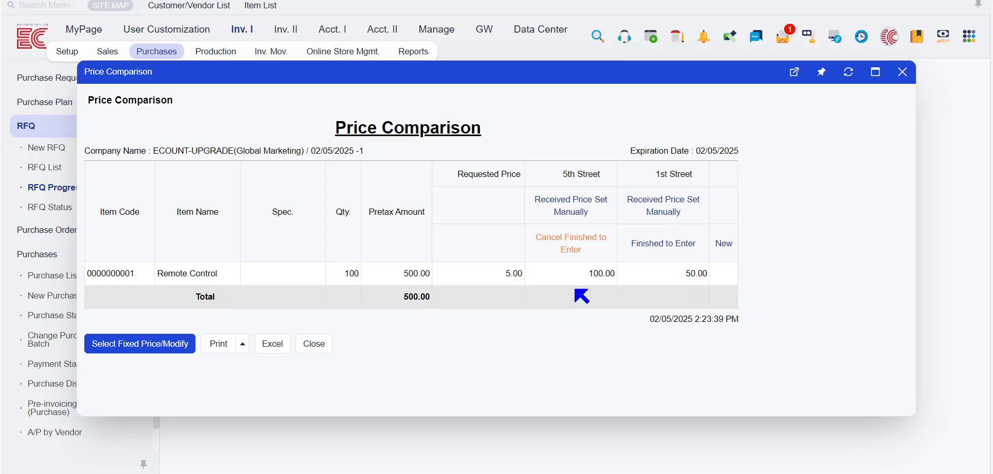
click(143, 344)
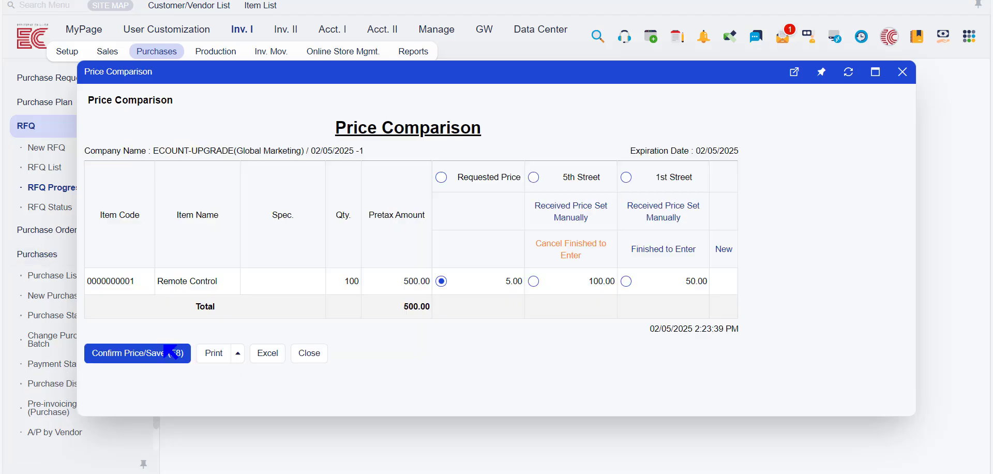
click(626, 280)
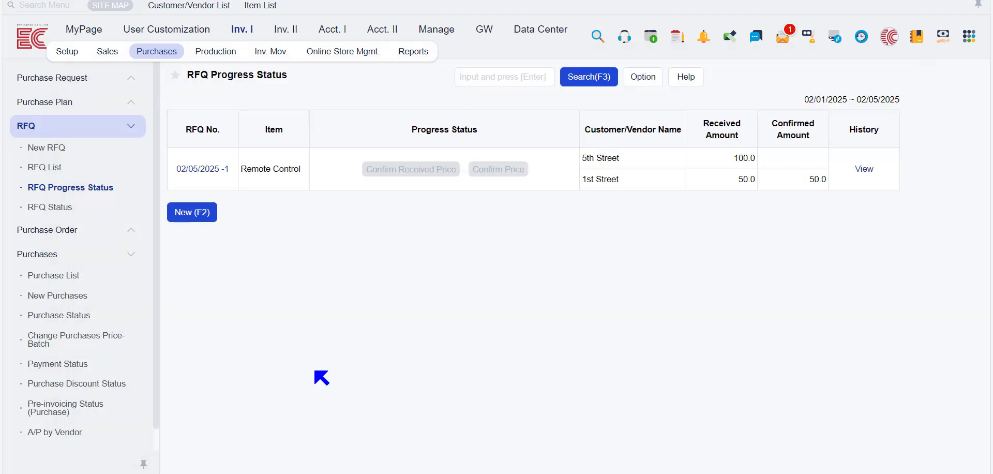
- Run the RFQ Status report by requested price for 02/01/2025 to 02/05/2025
click(60, 209)
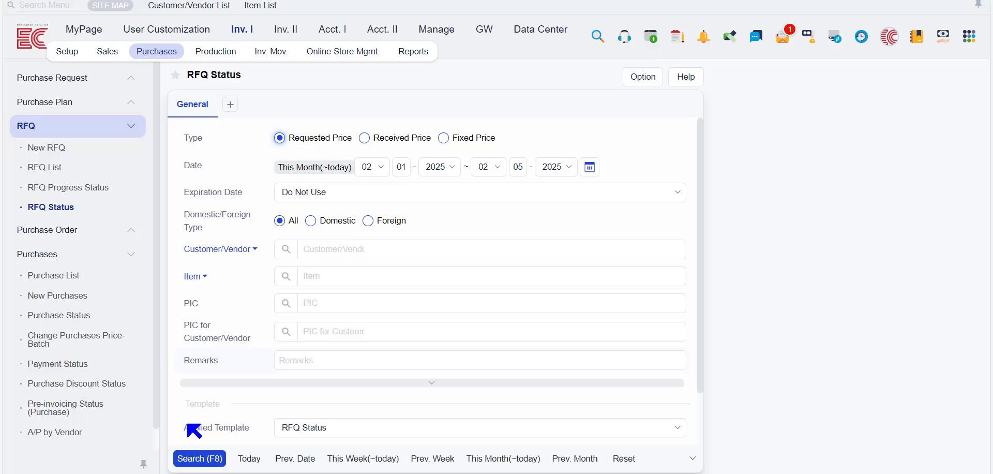
click(196, 455)
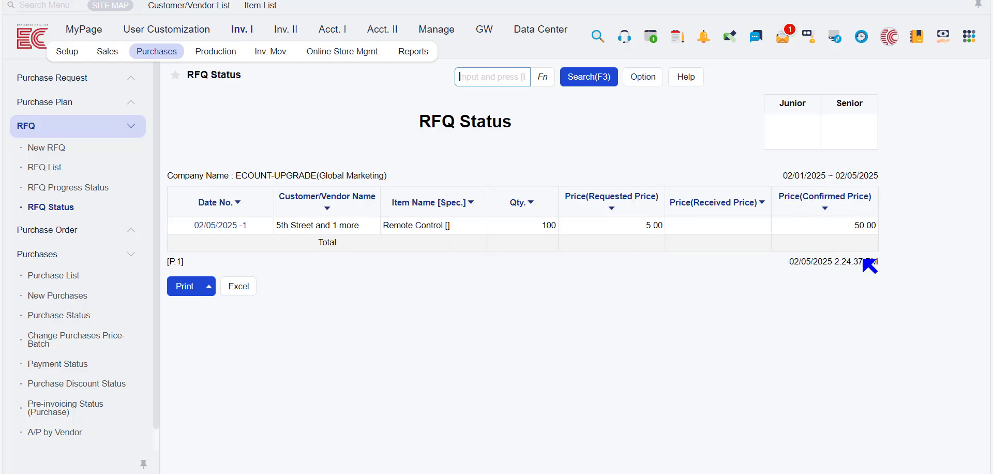
- Start a new purchase order and load the confirmed 1st Street Remote Control RFQ into it
click(47, 230)
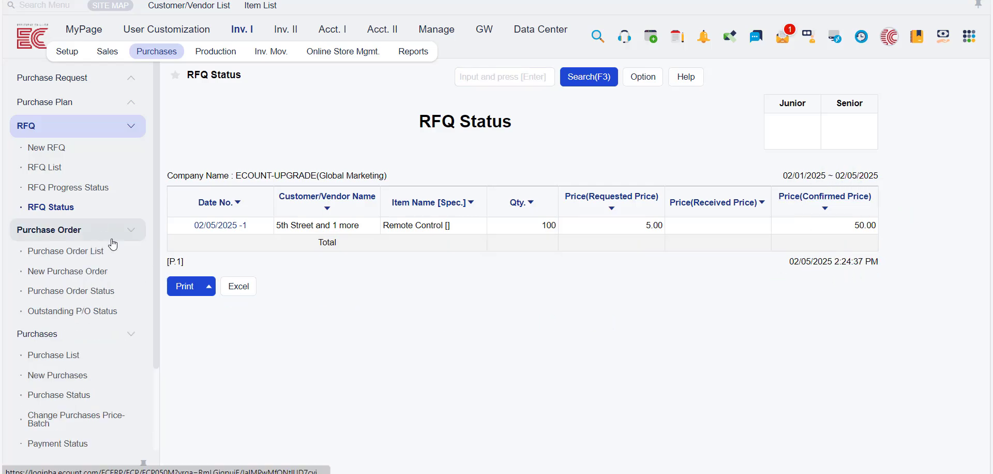
click(85, 193)
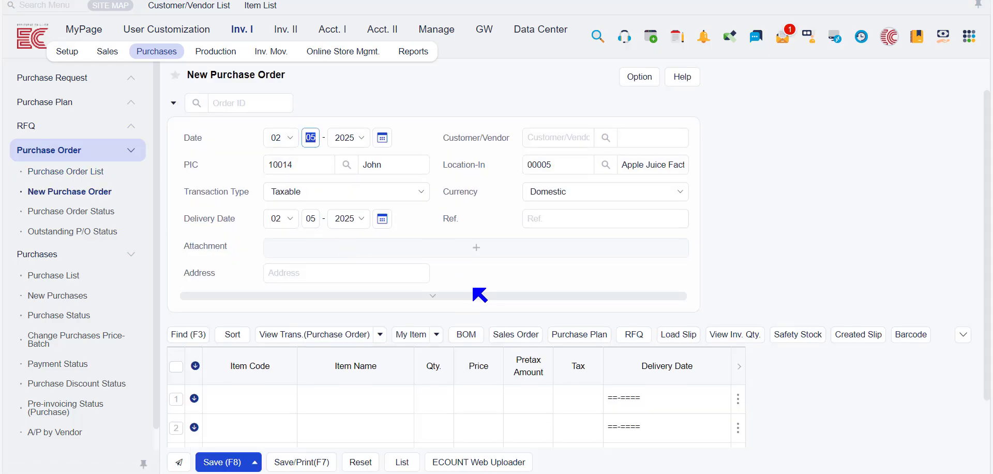
click(637, 338)
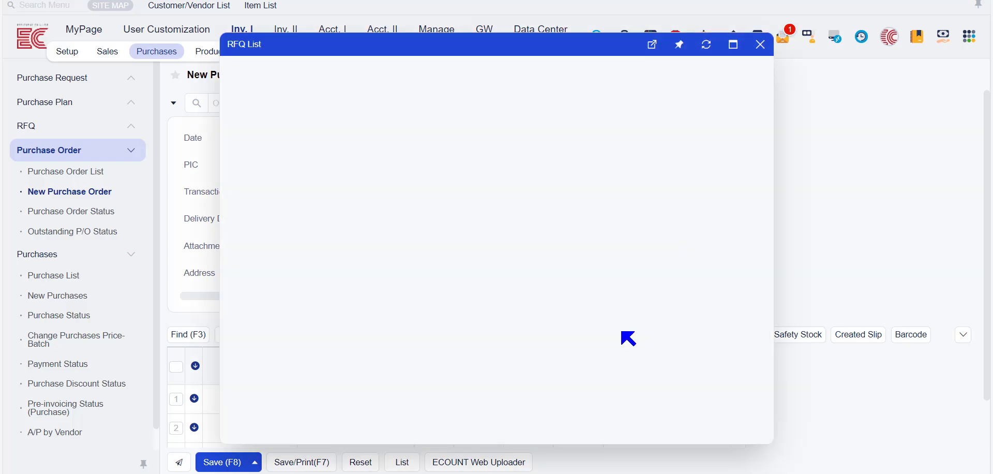
click(213, 173)
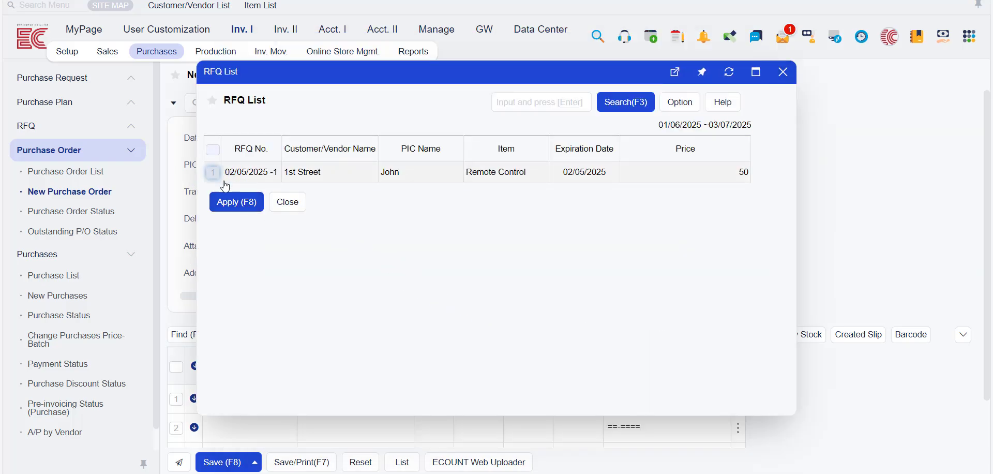
click(234, 202)
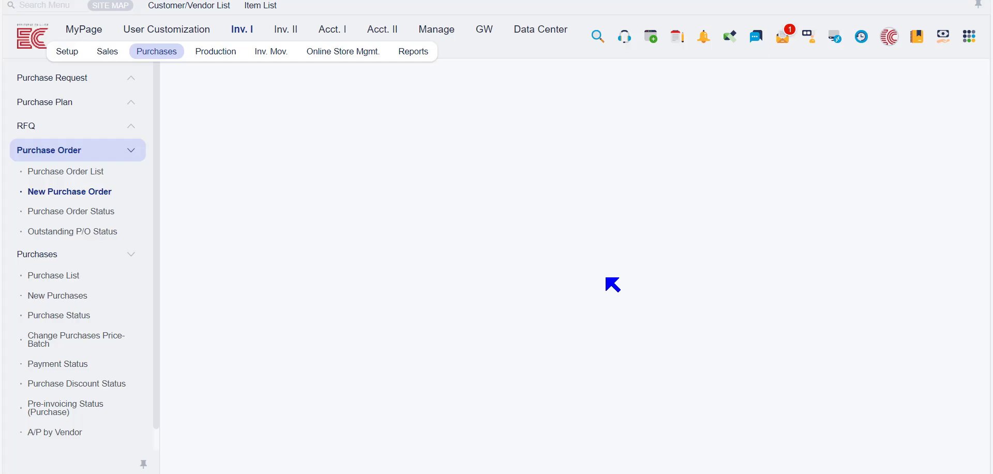